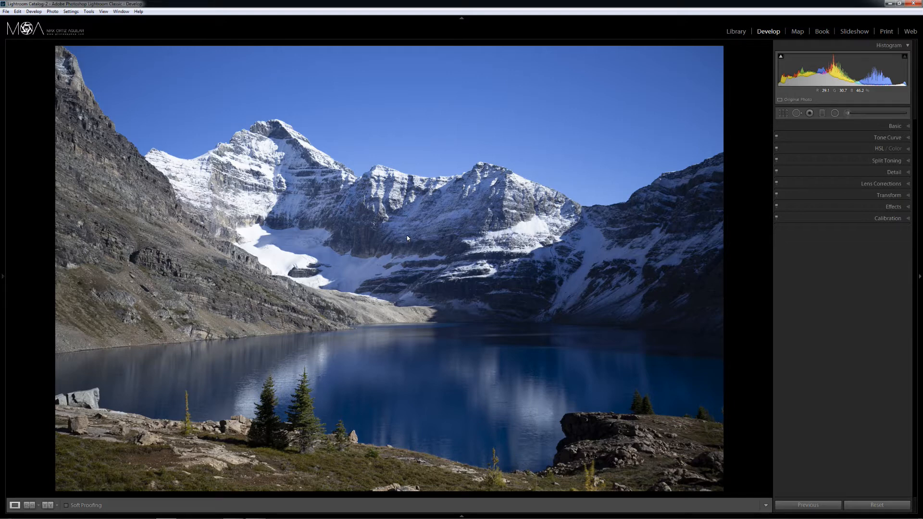
Step: Enable chromatic aberration removal and profile corrections in the photo's lens corrections
left_click(881, 184)
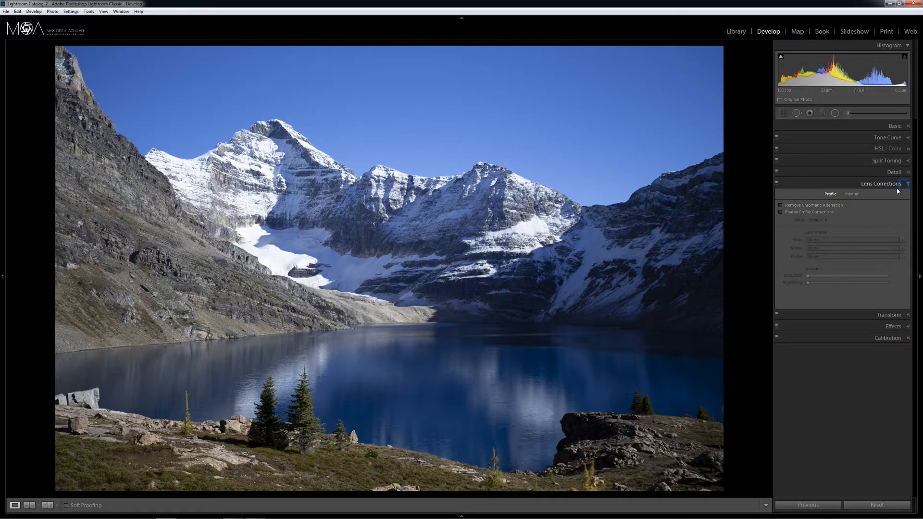
left_click(812, 205)
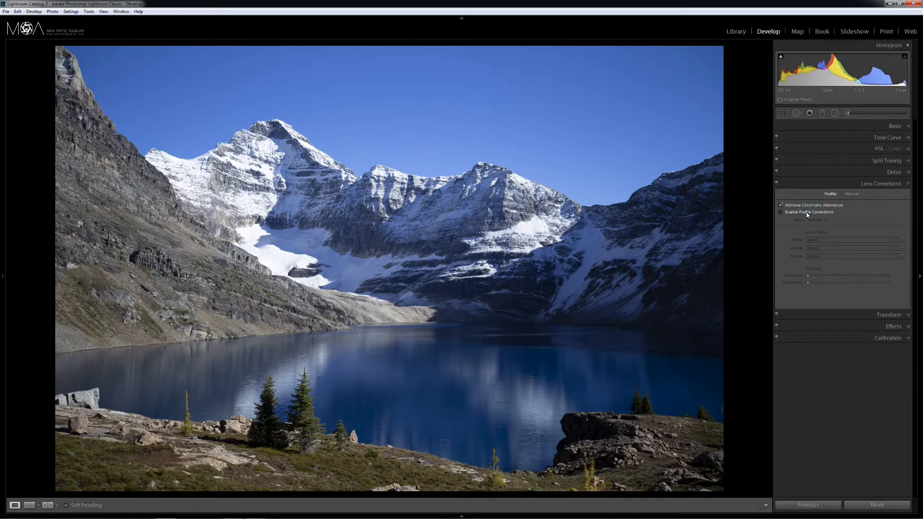
left_click(807, 213)
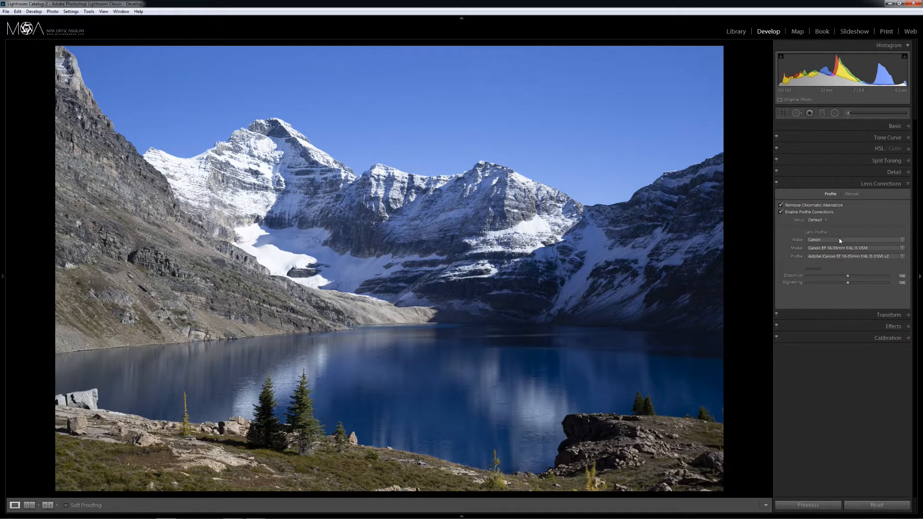
left_click(909, 186)
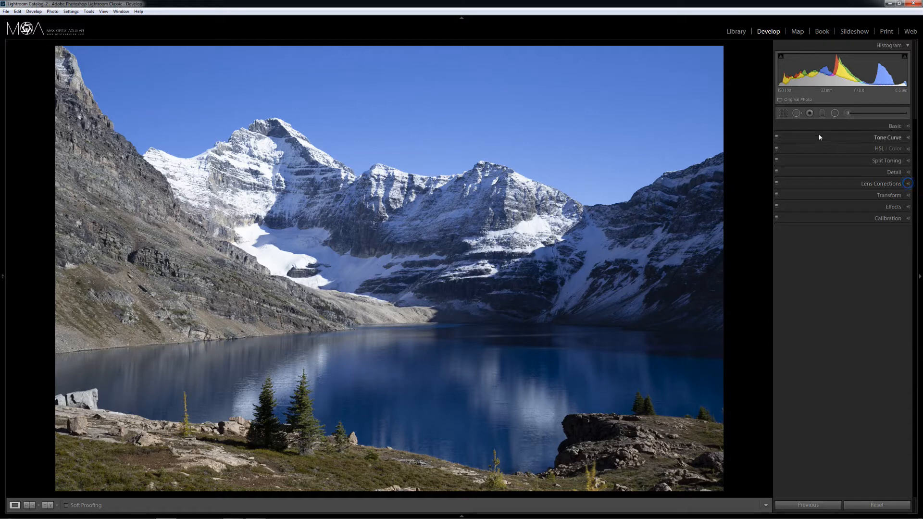
Step: Crop the photo at its original aspect ratio to trim part of the sky, using a blacked-out surround to judge the framing
left_click(784, 114)
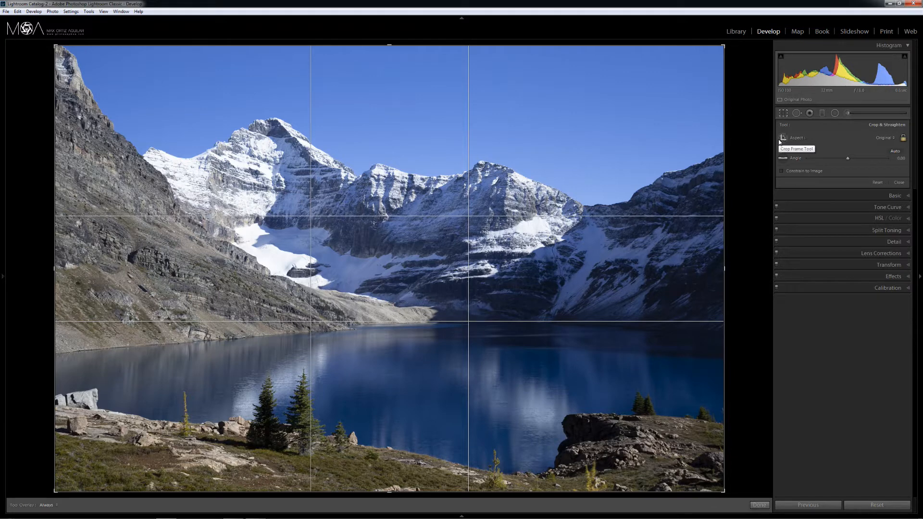
key("l")
key("l")
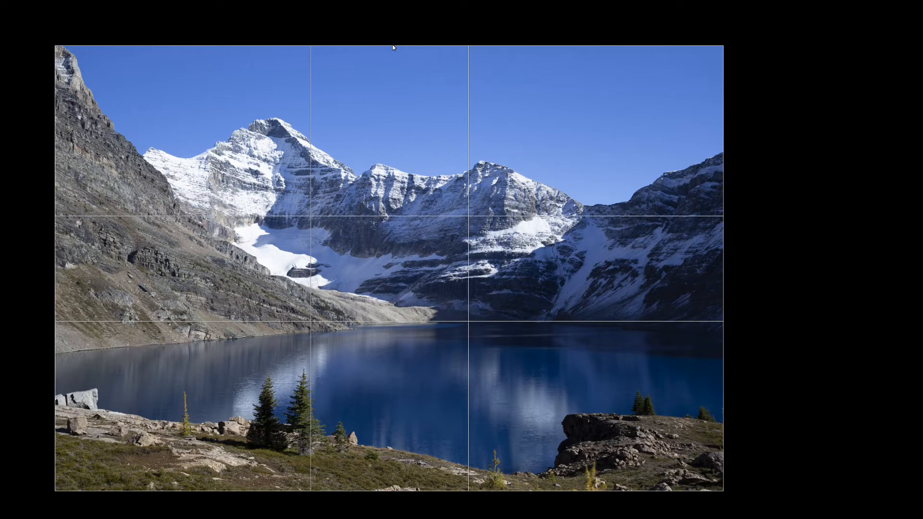
left_click_drag(393, 47, 390, 68)
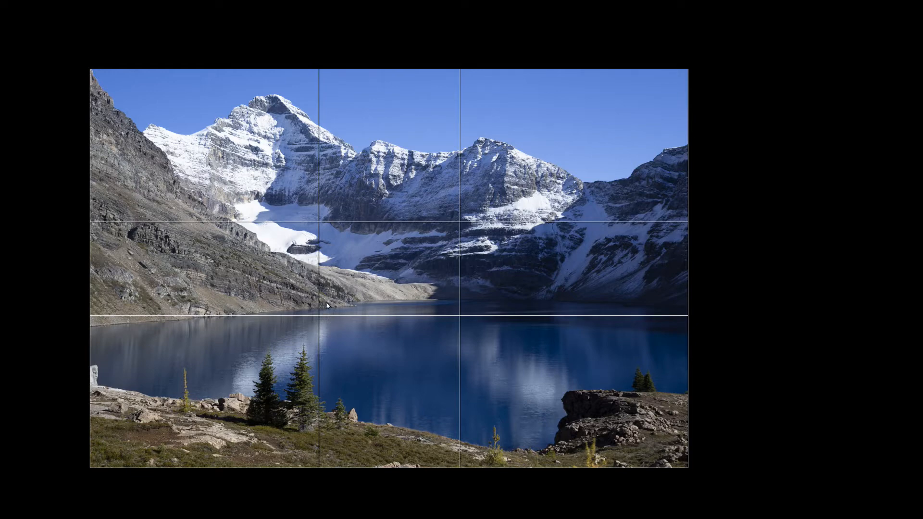
key("l")
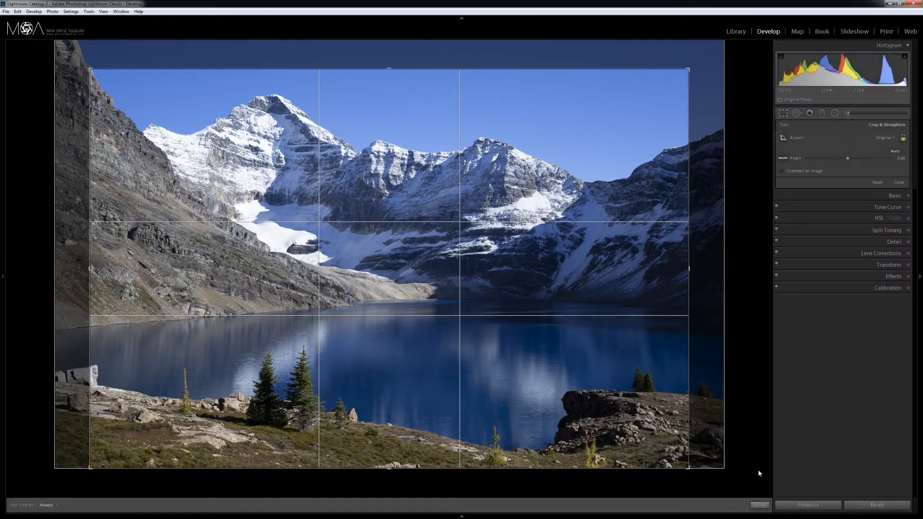
left_click(760, 506)
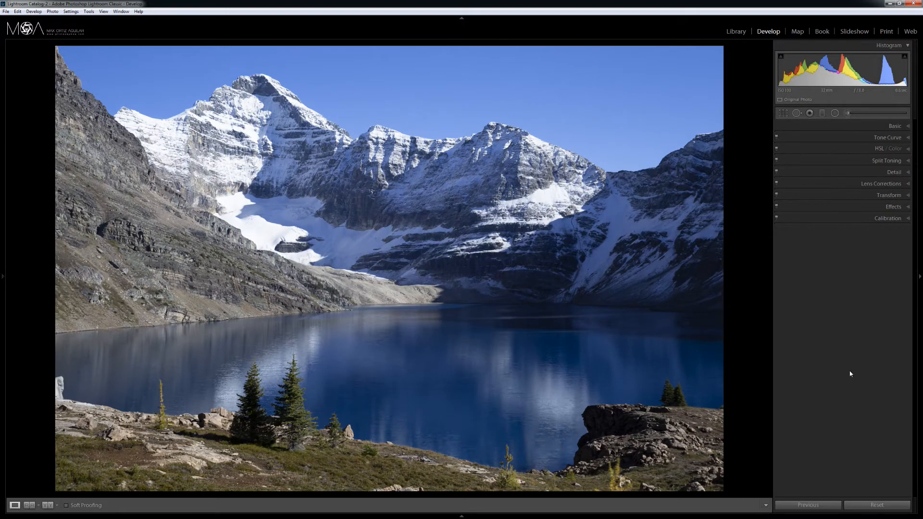
Step: Warm the white balance by setting Temp to 6977 and Tint to +7
left_click(903, 128)
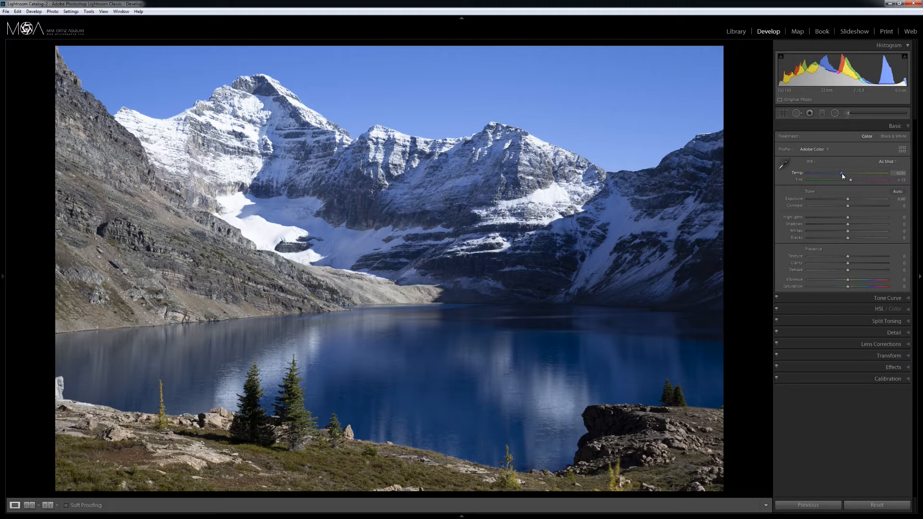
left_click_drag(842, 176, 848, 177)
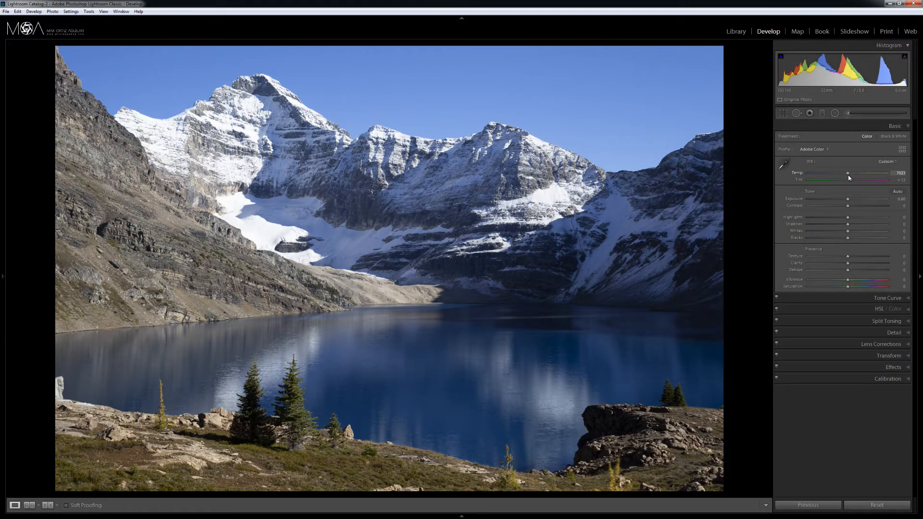
left_click_drag(849, 178, 848, 178)
key("Down")
key("Down")
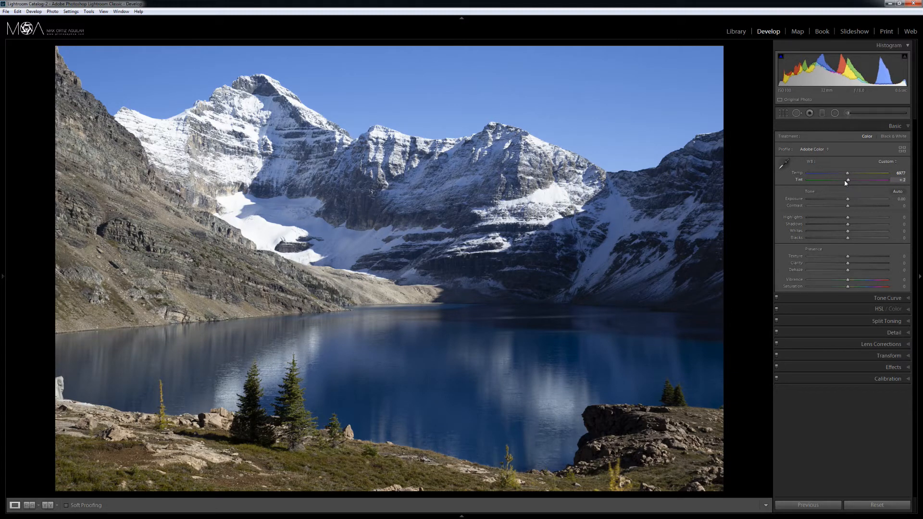
key("Up")
Step: Set Highlights to -100 and Shadows to +100 to balance the tonal range
left_click_drag(848, 219, 805, 223)
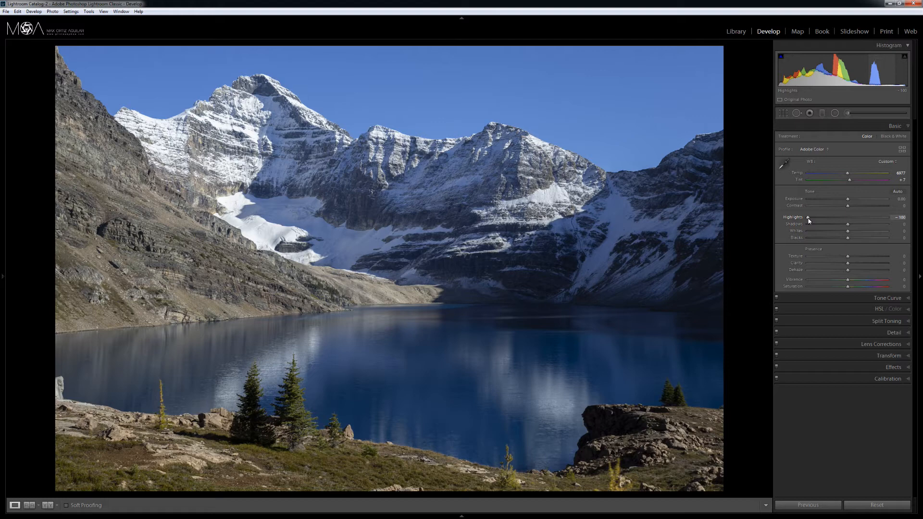
double_click(809, 220)
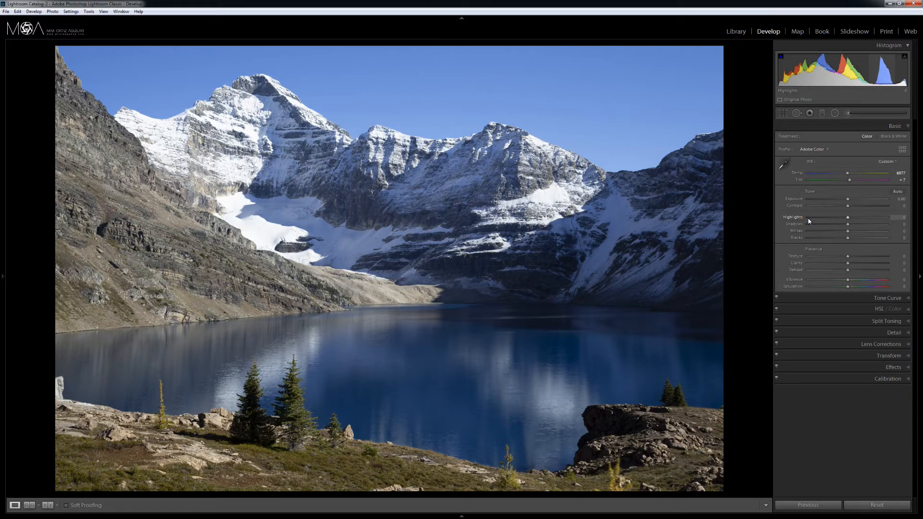
left_click_drag(809, 220, 796, 241)
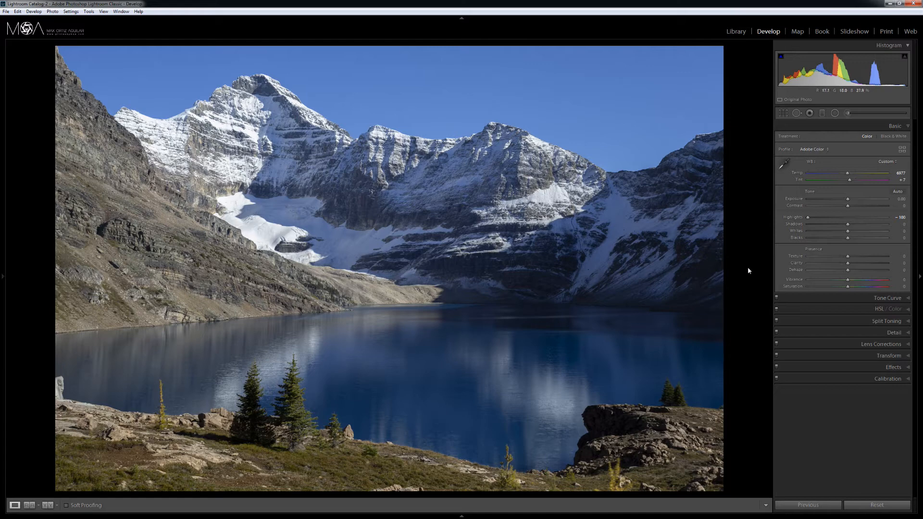
left_click_drag(848, 227, 849, 228)
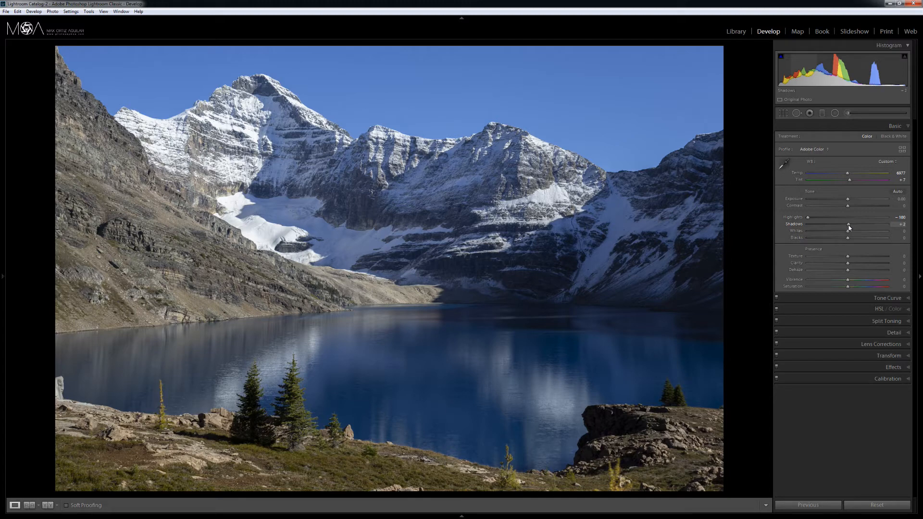
left_click_drag(849, 228, 902, 232)
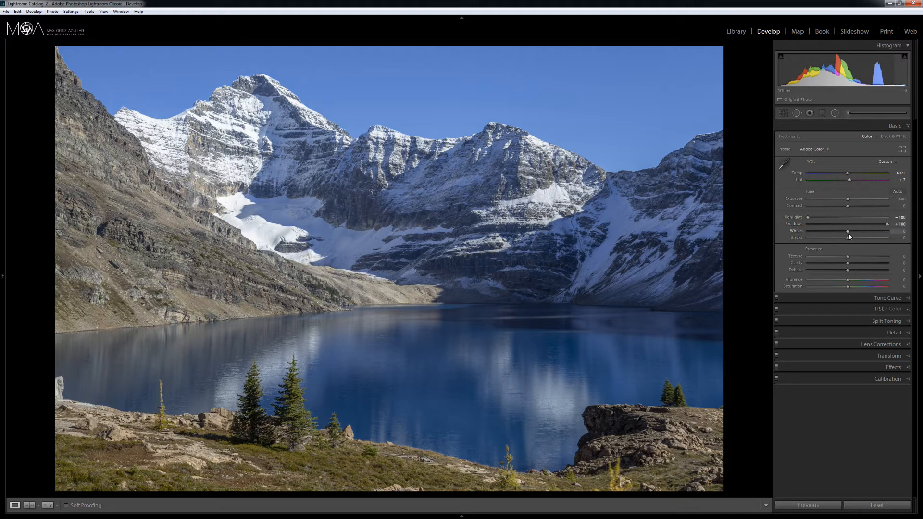
Step: Set Whites to +15 using the clipping preview to judge the bright areas
key("alt")
left_click_drag(849, 234, 859, 237)
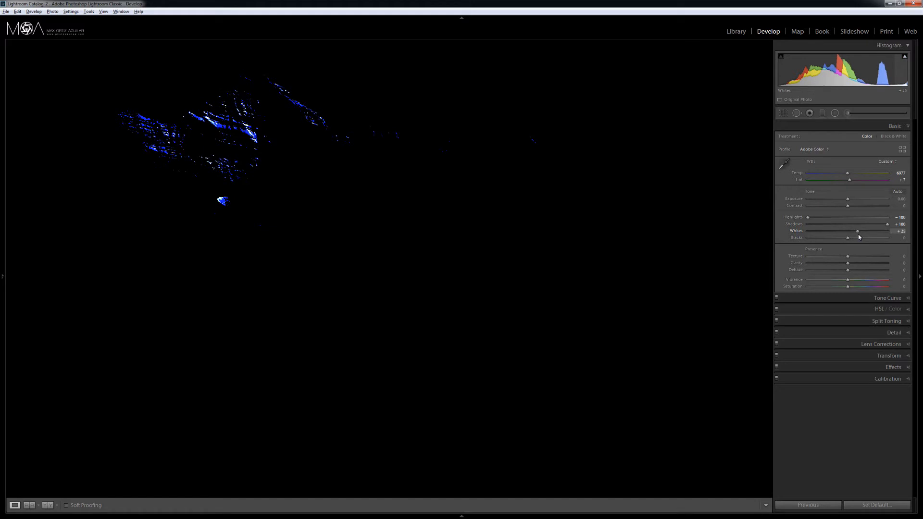
left_click_drag(859, 237, 864, 238)
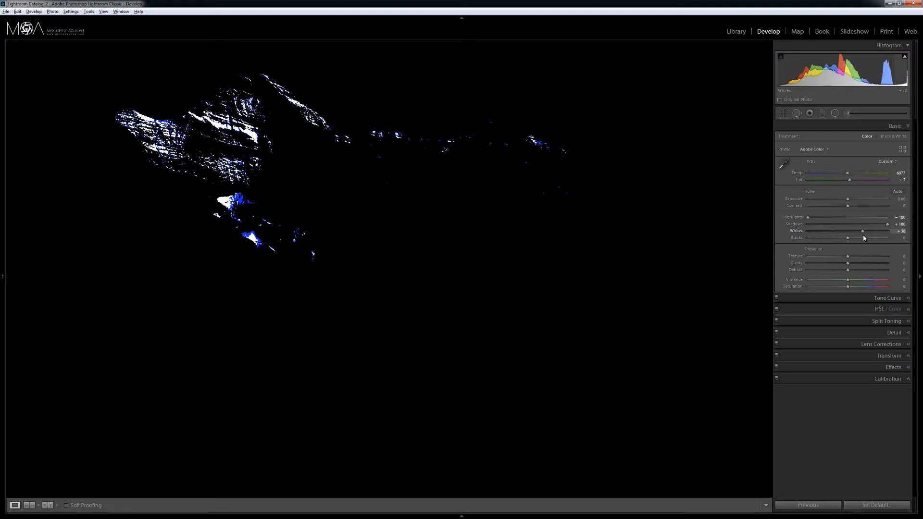
left_click_drag(864, 238, 854, 238)
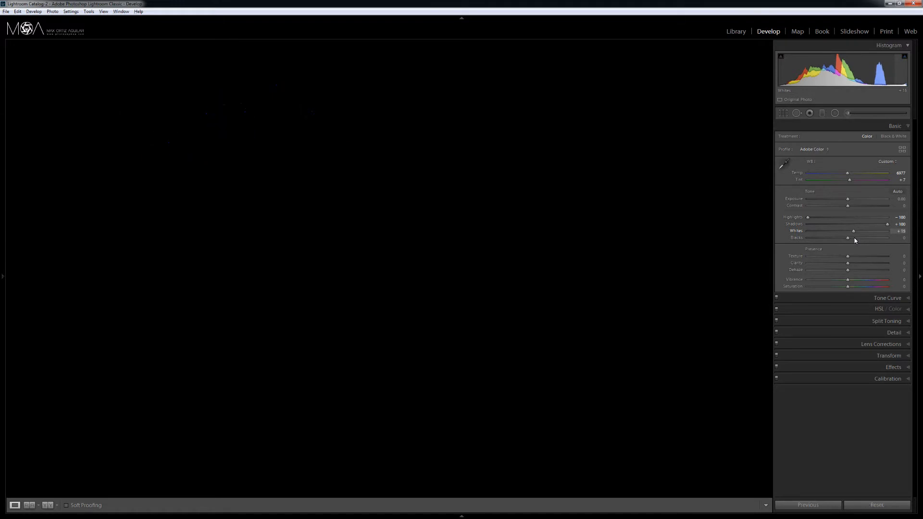
left_click_drag(855, 239, 856, 240)
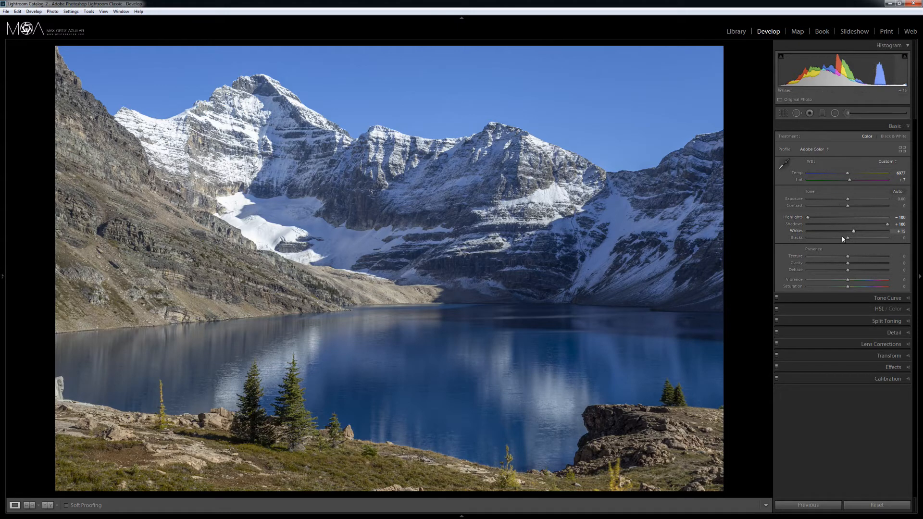
Step: Set Blacks to -10 using the clipping preview to judge the dark areas
key("alt")
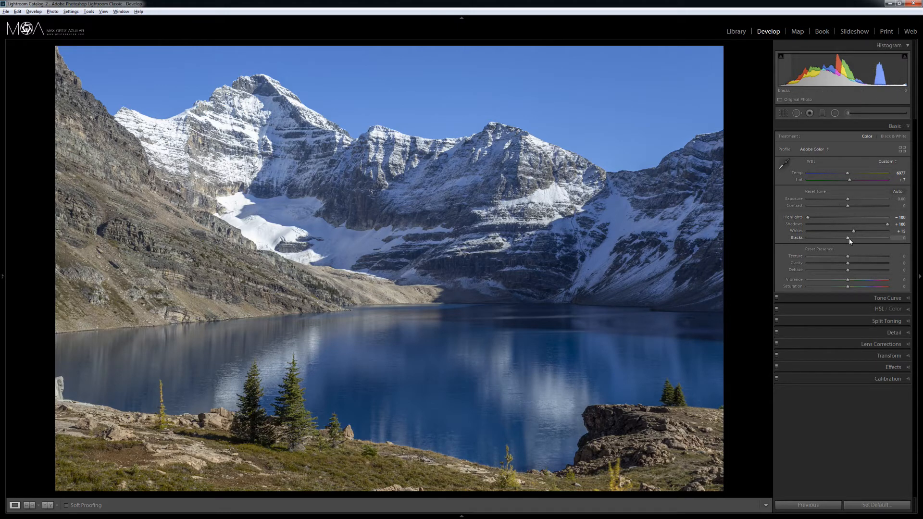
left_click_drag(850, 240, 843, 239)
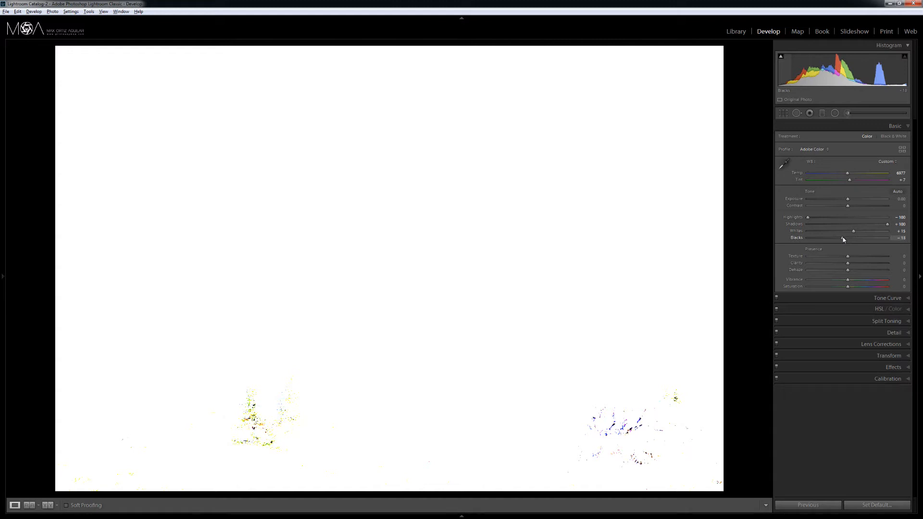
left_click_drag(844, 239, 845, 239)
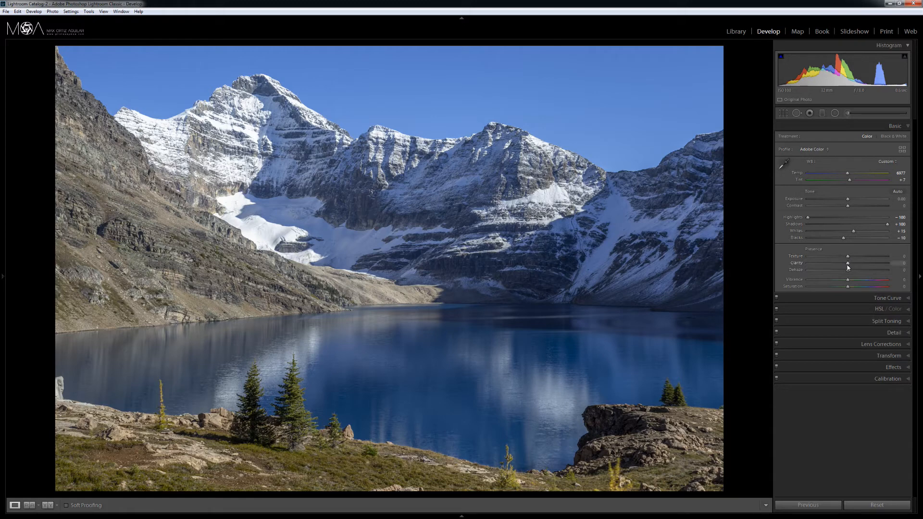
Step: Test a very strong Clarity setting, reset it, and set Clarity to +14
left_click_drag(848, 267, 886, 270)
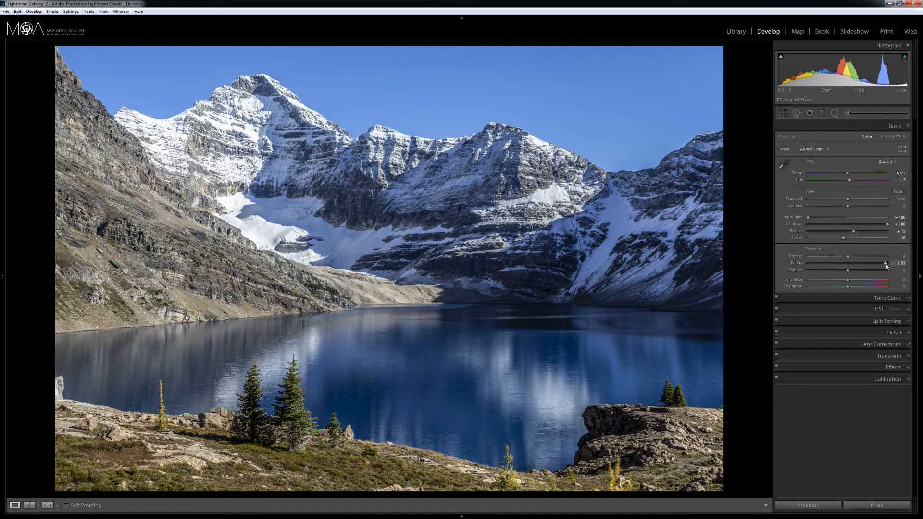
double_click(886, 264)
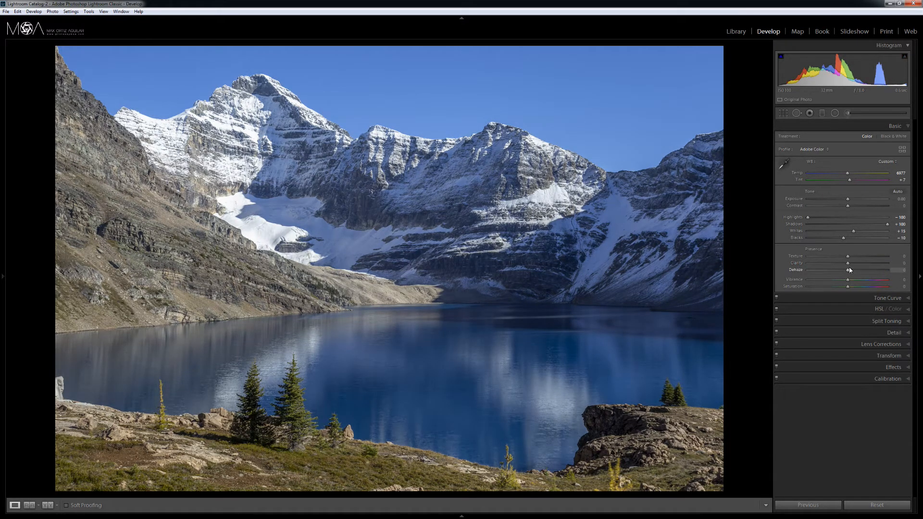
left_click_drag(848, 265, 852, 267)
left_click_drag(854, 267, 854, 268)
Step: Set Dehaze to +5 for the whole photo
left_click_drag(848, 273, 848, 273)
left_click_drag(849, 273, 848, 273)
key("Down")
key("Up")
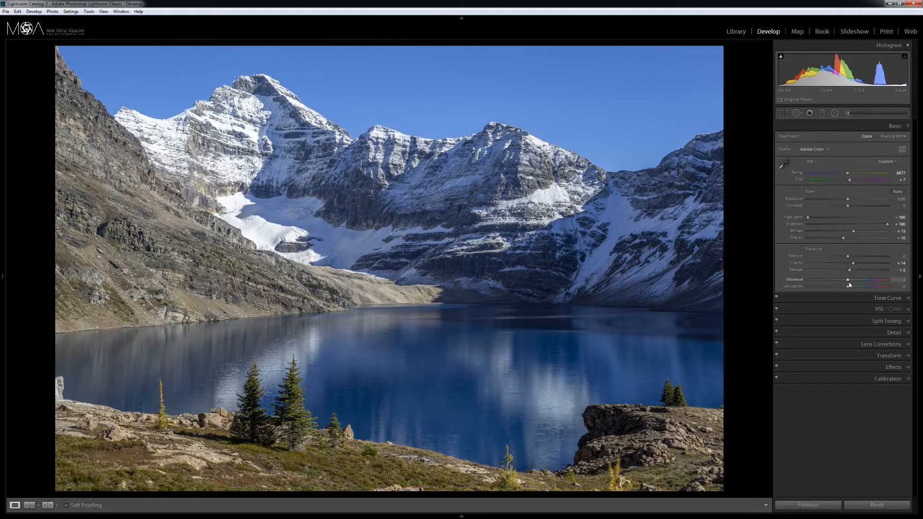
Step: Boost the photo's colours by setting Vibrance to +19 and Saturation to +5
left_click_drag(849, 281, 856, 284)
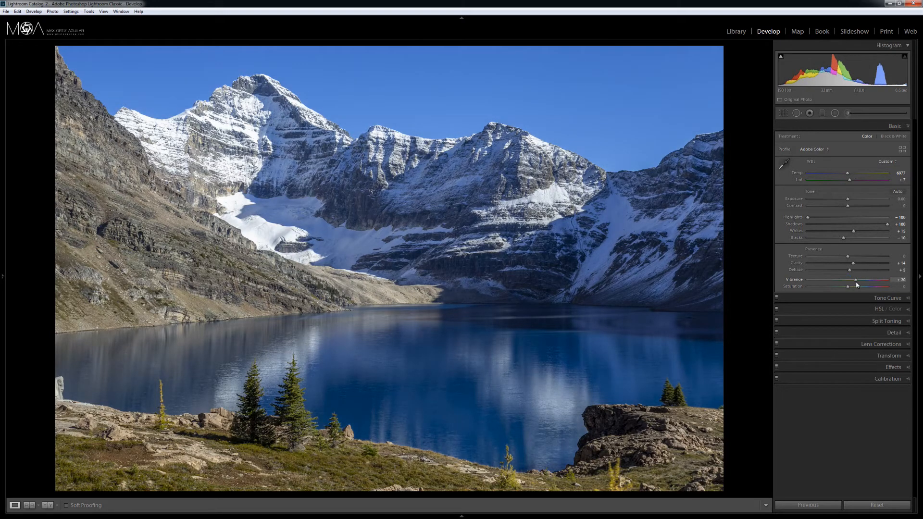
mouse_move(857, 284)
left_mouse_down()
mouse_move(866, 285)
mouse_move(856, 286)
left_mouse_up()
scroll(877, 291, "up", 1)
scroll(876, 292, "up", 1)
Step: Raise Contrast to about +10, fine-tuning it in small increments, and close the Basic adjustments
key("Up")
key("Up")
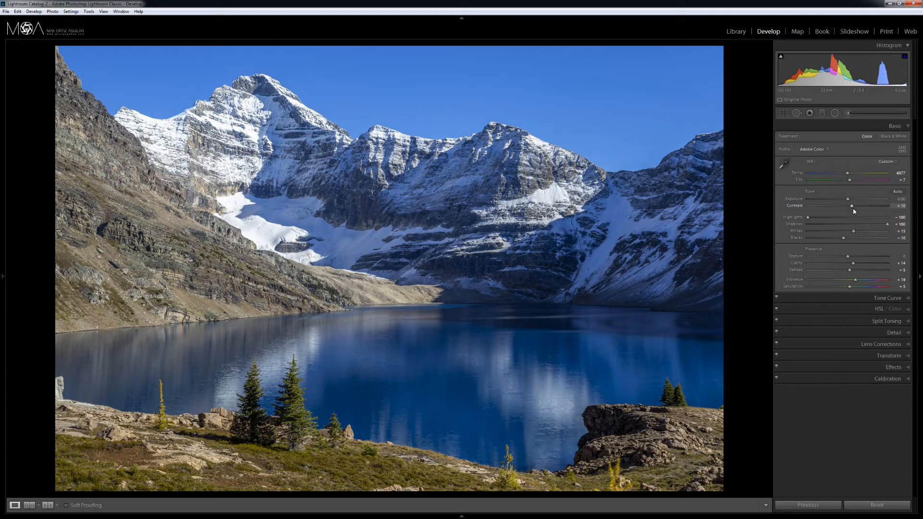
key("Up")
left_click_drag(853, 208, 853, 208)
key("Down")
key("Up")
key("Down")
left_click(908, 126)
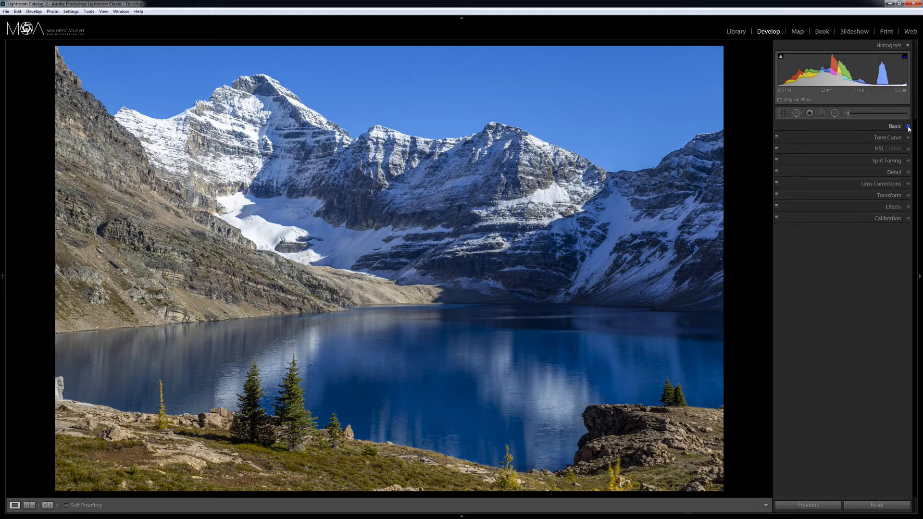
Step: Set the Yellow saturation to +75 in the HSL adjustments and adjust the Green saturation
left_click(910, 151)
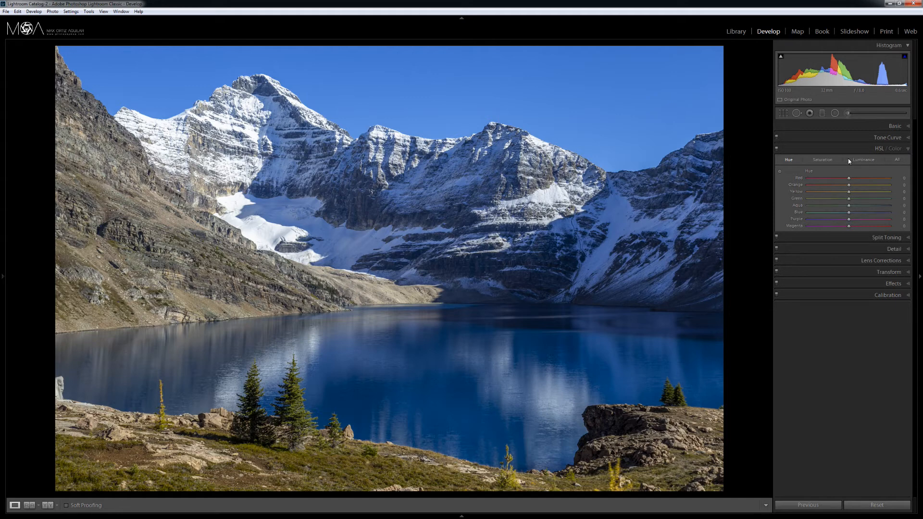
left_click(830, 160)
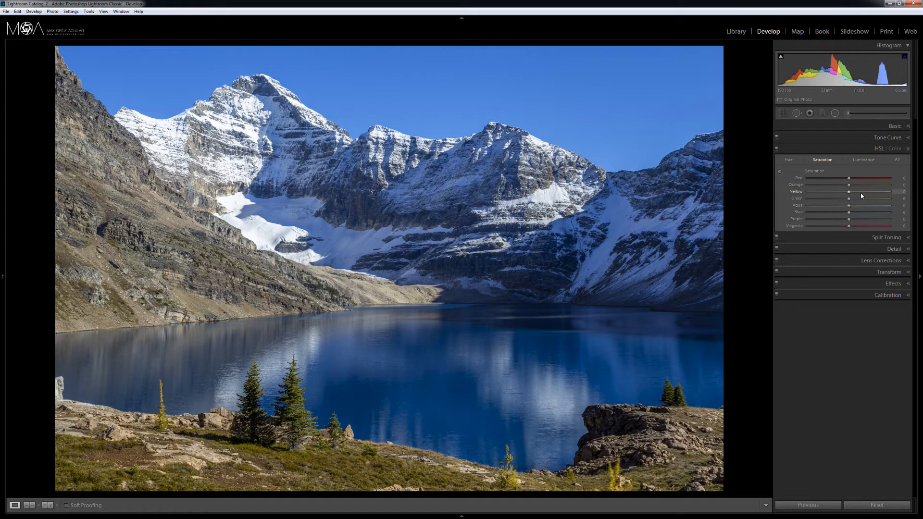
key("shift")
key("shift")
key("Down")
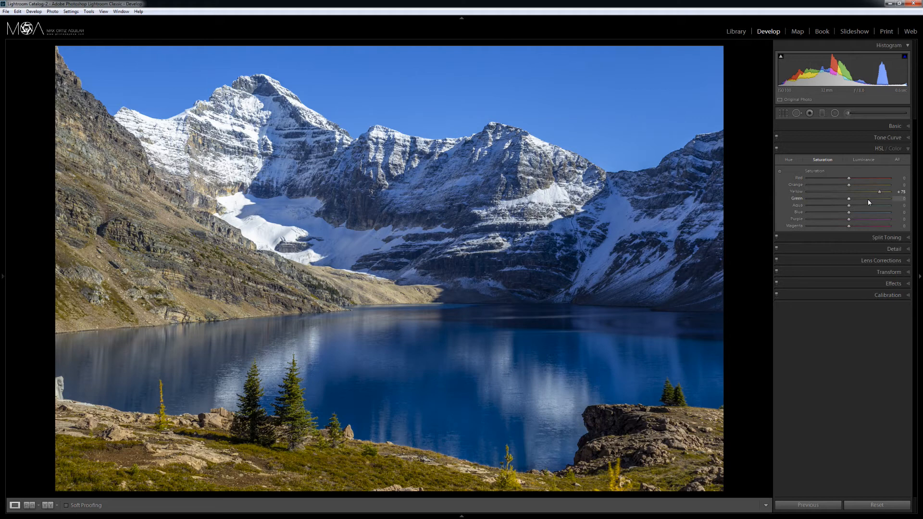
key("shift")
left_click(868, 199)
Step: Raise the Blue luminance to +5 with the targeted adjustment on the sky, and close the HSL adjustments
left_click(864, 160)
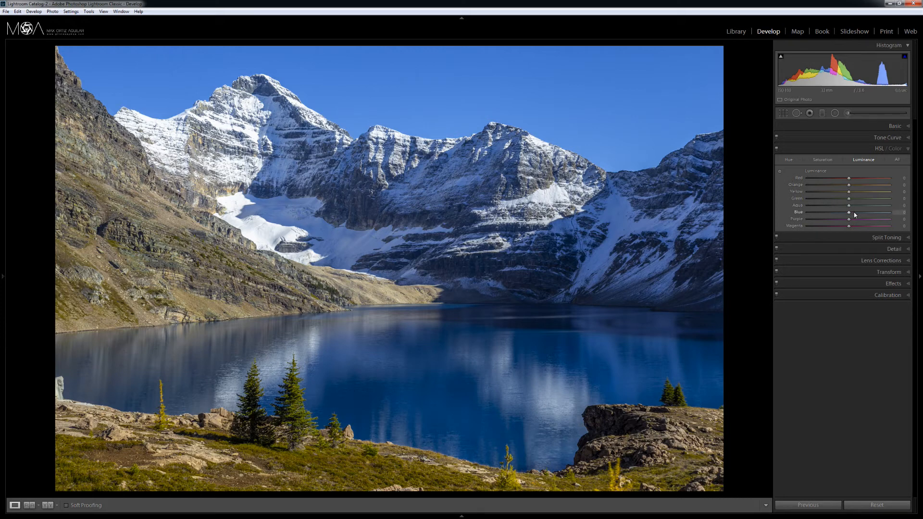
left_click(779, 172)
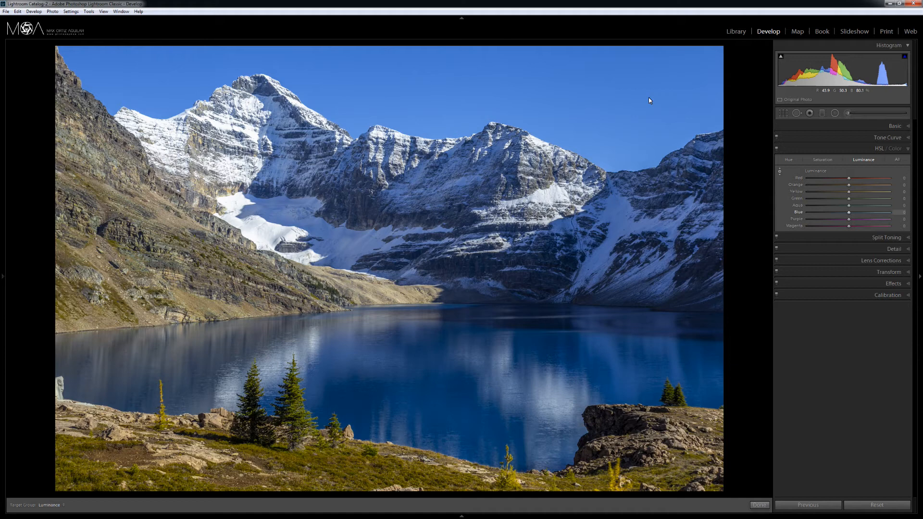
key("Up")
key("Up")
key("Down")
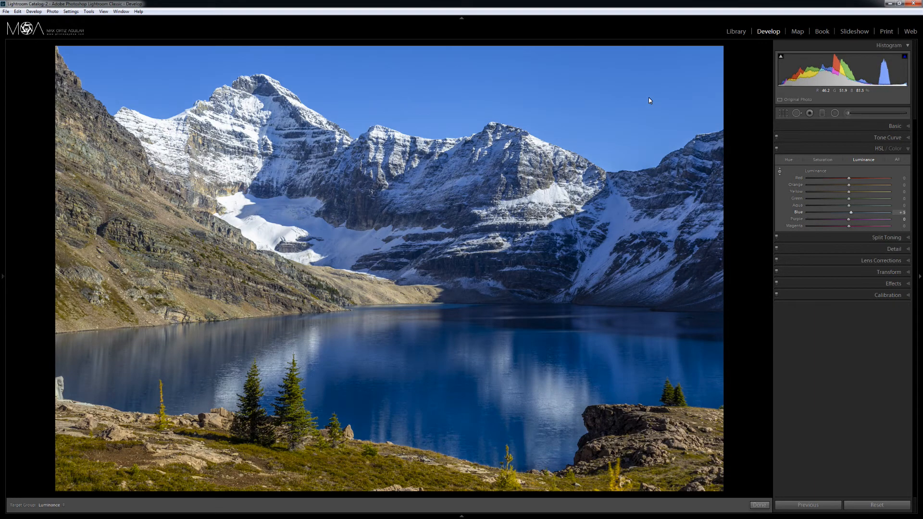
key("Up")
key("Down")
key("Up")
key("Down")
left_click(908, 149)
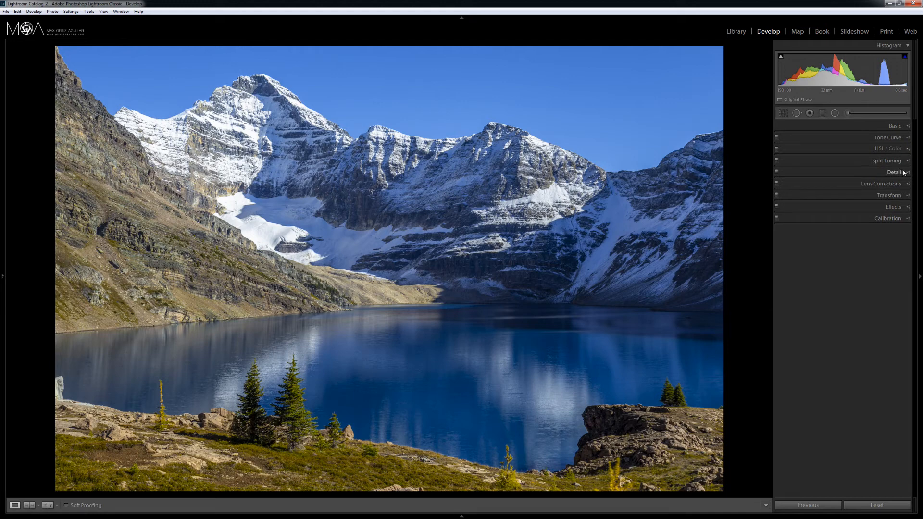
Step: Set the sharpening Masking to about 39 while previewing the mask, so the smooth sky is excluded from sharpening
left_click(908, 173)
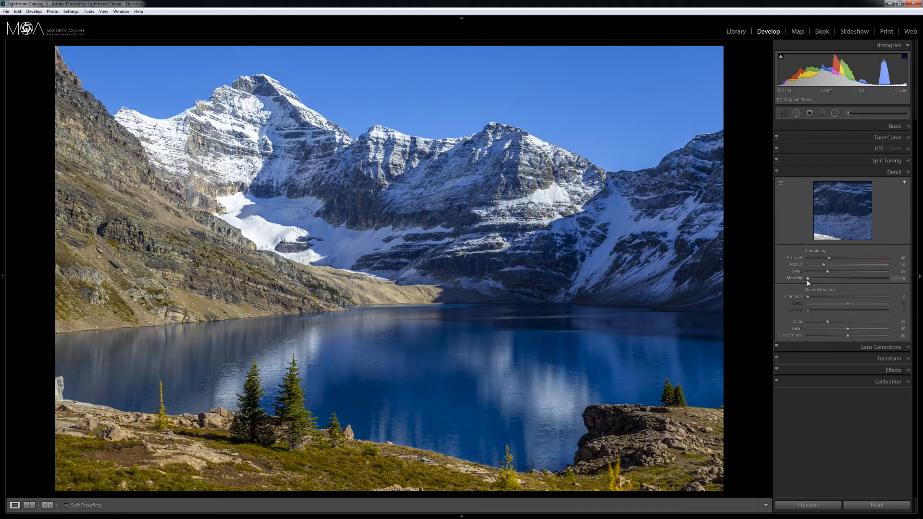
left_click_drag(808, 283, 812, 282)
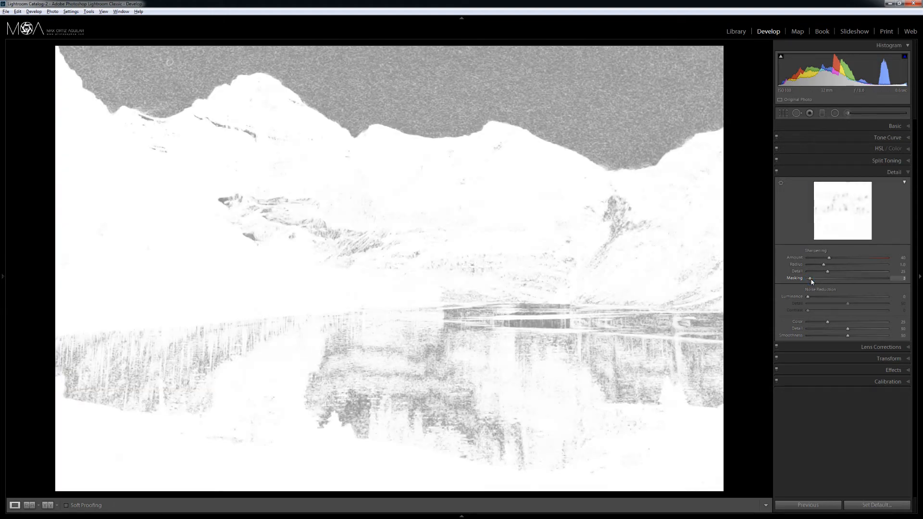
left_click_drag(812, 282, 840, 280)
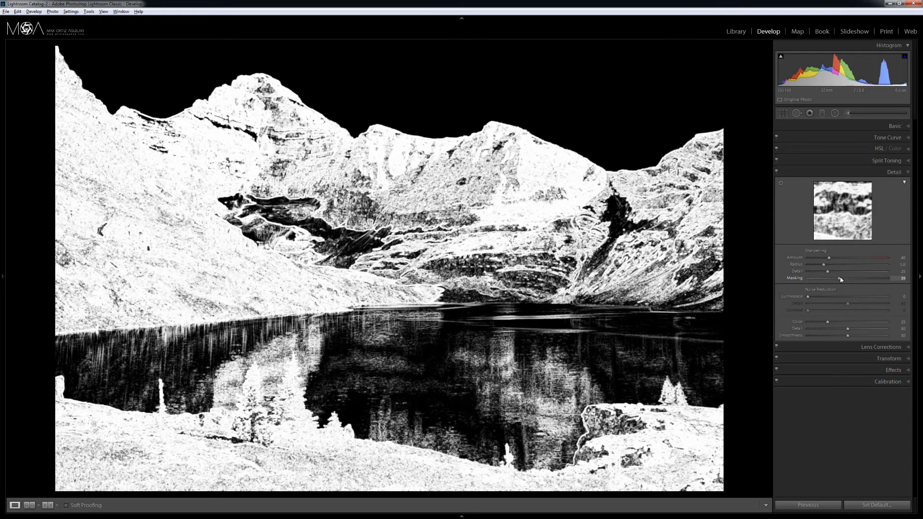
left_click_drag(840, 278, 840, 279)
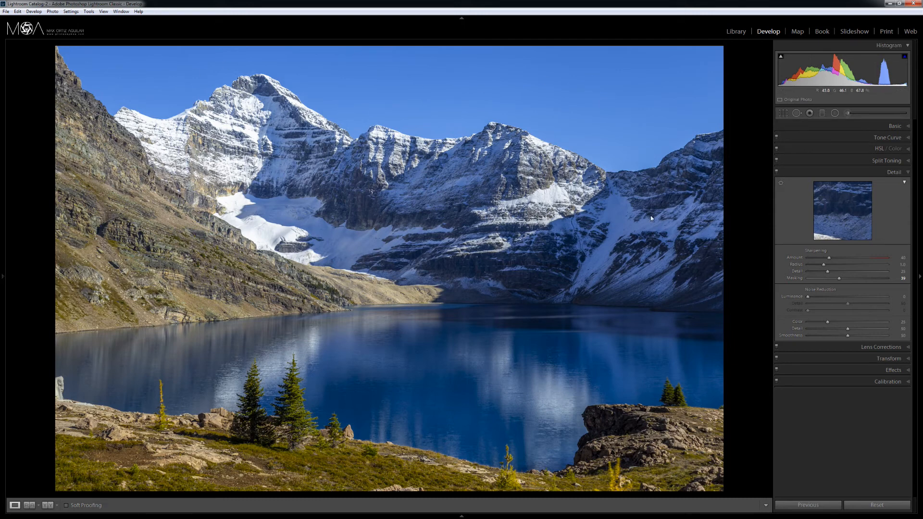
Step: Set the sharpening Amount to 70 and the Luminance noise reduction to 30
left_click(899, 259)
type("7")
left_click(899, 300)
type("30")
key("Return")
Step: Inspect the mountain ridges and sky at 1:1 magnification, and return to the fitted view of the photo
left_click(2, 277)
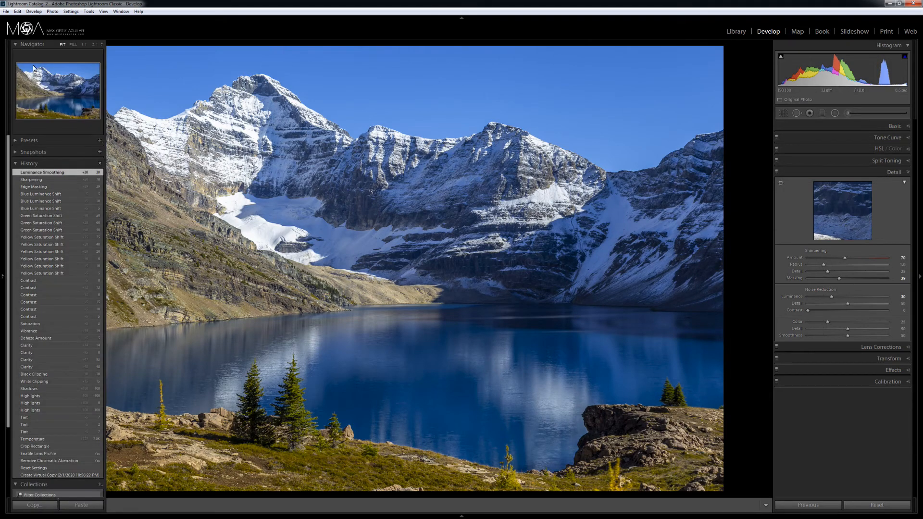
left_click(84, 45)
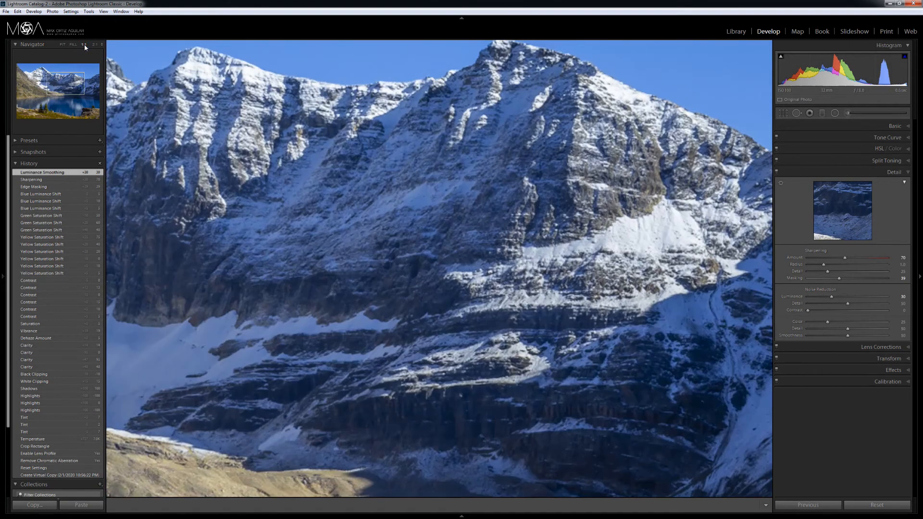
left_click_drag(235, 151, 394, 230)
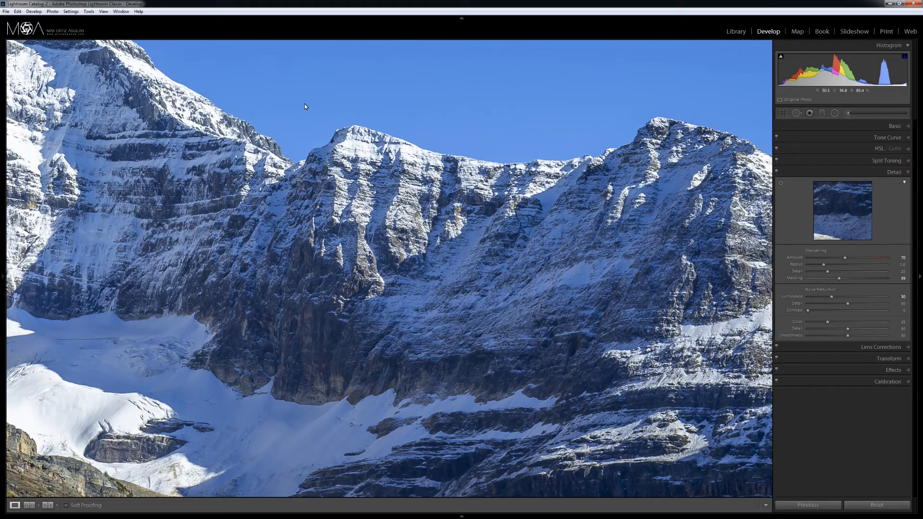
mouse_move(2, 243)
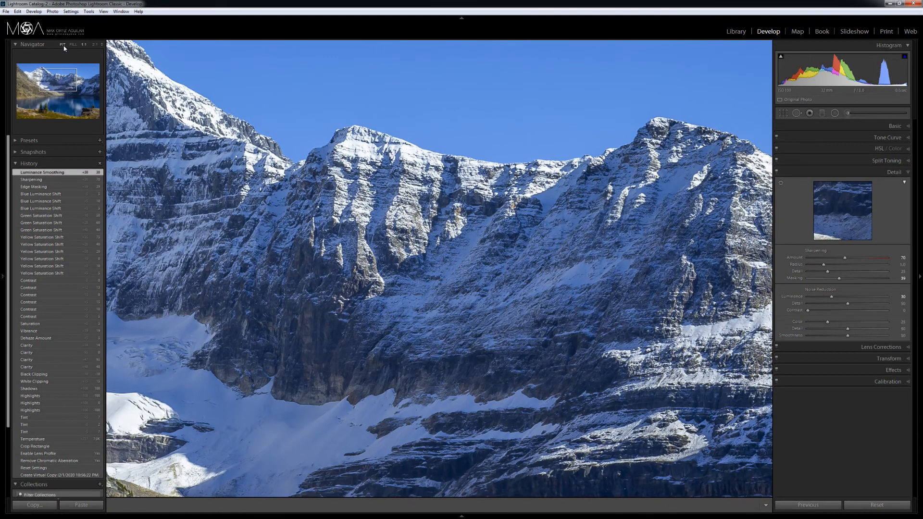
left_click(63, 44)
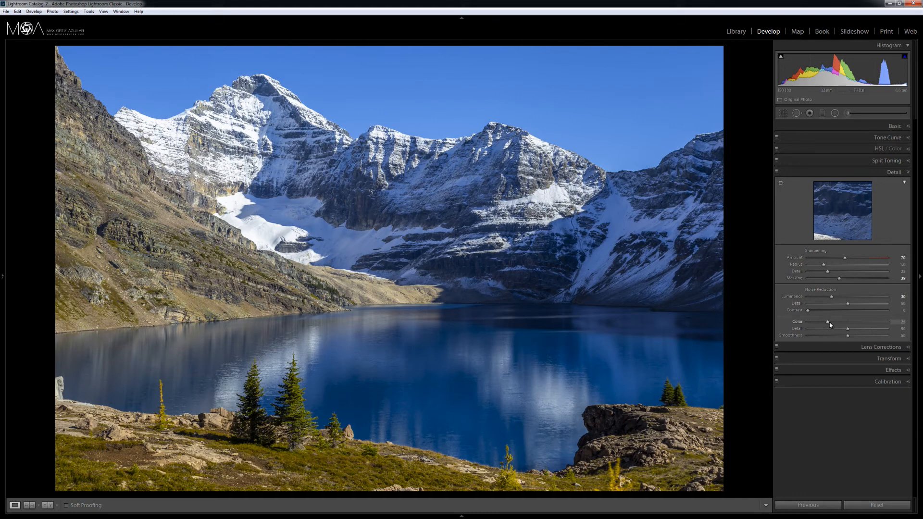
Step: Set the Color noise reduction to 100, check the photo's info overlay, and close the Detail adjustments
left_click_drag(873, 325, 902, 327)
key("i")
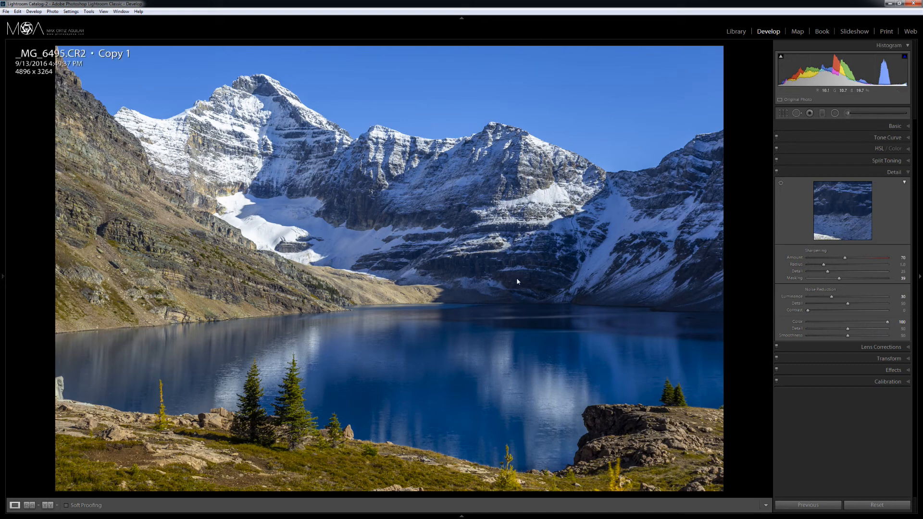
key("i")
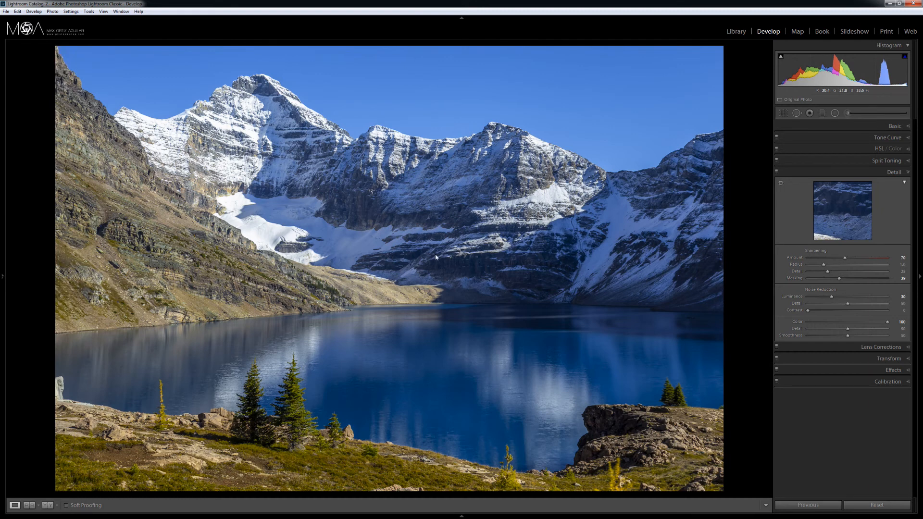
left_click(907, 172)
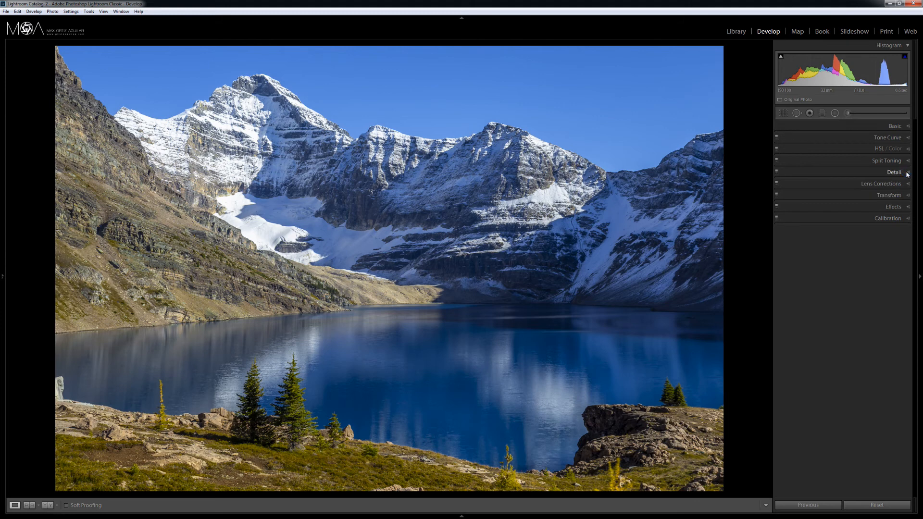
Step: Darken the photo's edges with a Post-Crop Vignetting Amount of -10, trying stronger values first, and close the Effects adjustments
left_click(908, 208)
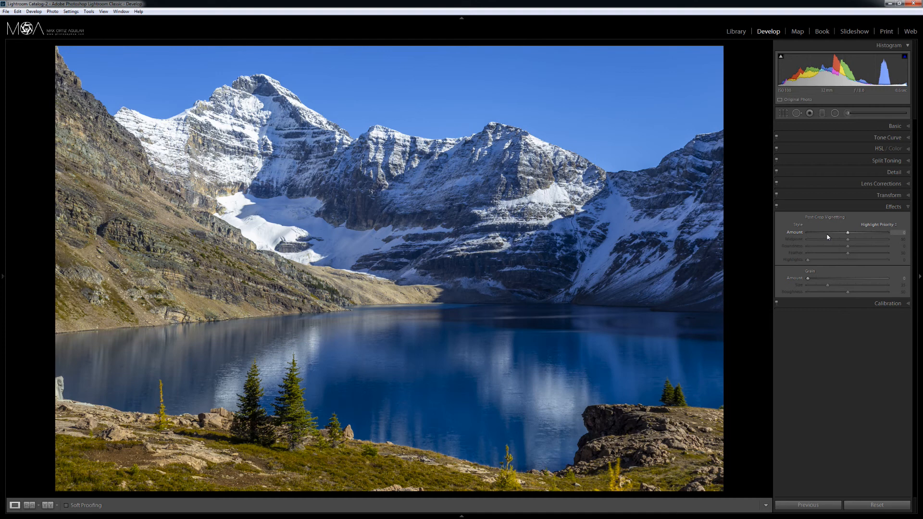
key("Down")
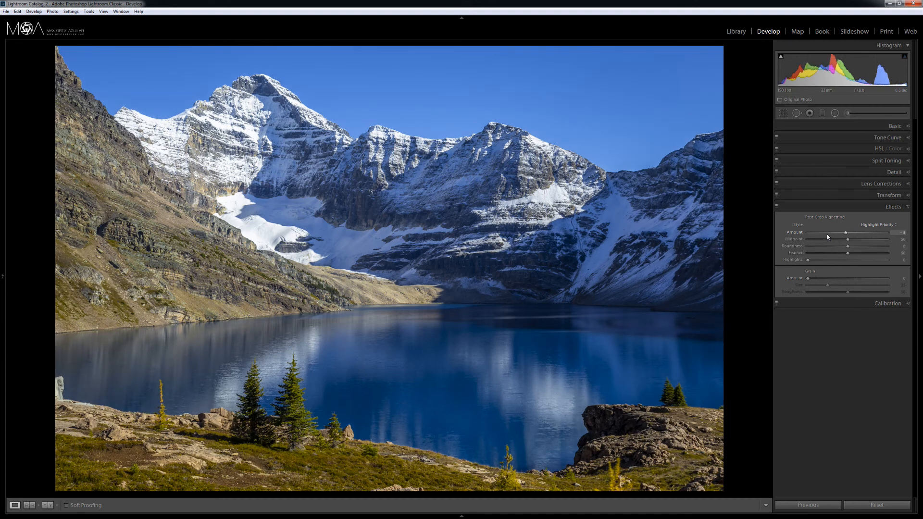
key("Down")
key("Down")
key("Down")
key("Down")
key("Down")
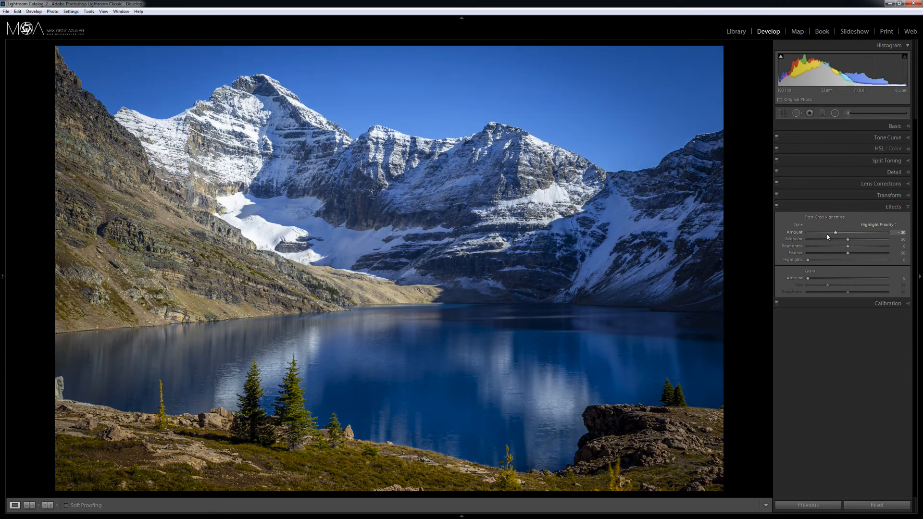
key("Down")
key("Down")
key("Down")
key("Down")
key("Down")
key("Up")
key("Up")
key("Up")
key("Up")
key("Up")
key("Up")
key("Up")
key("Up")
key("Up")
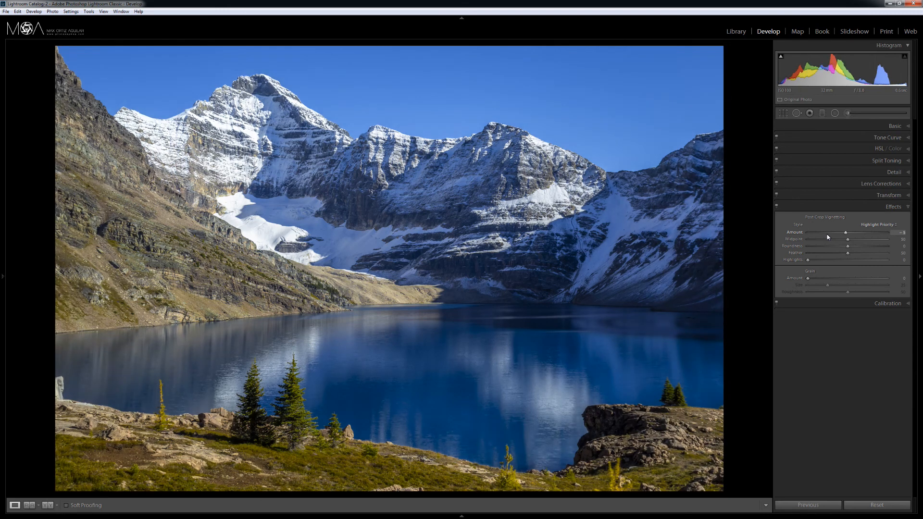
key("Down")
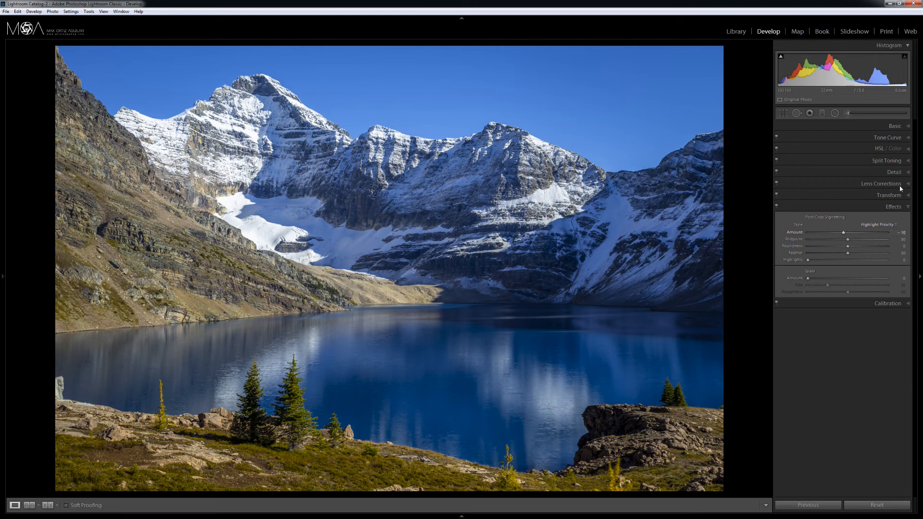
left_click(908, 208)
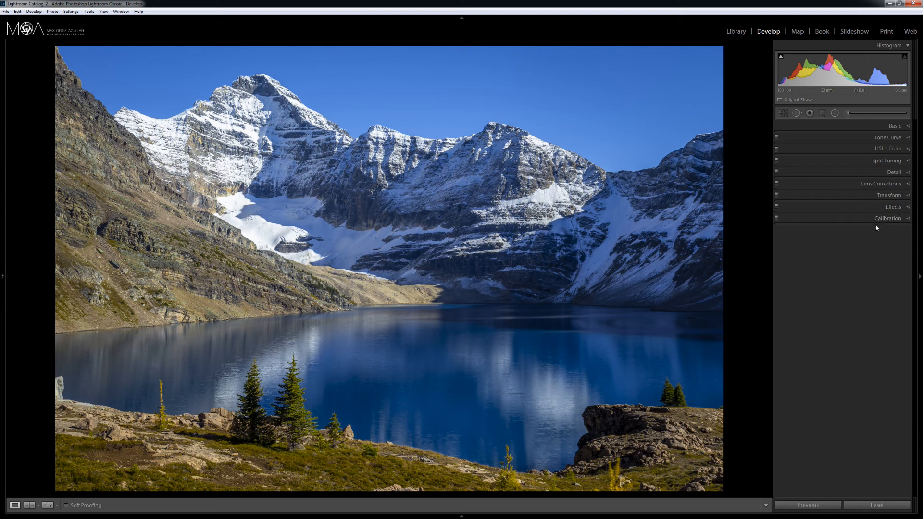
Step: Check the photo for sensor spots using Spot Removal's Visualize Spots view, and turn that view off
left_click(796, 116)
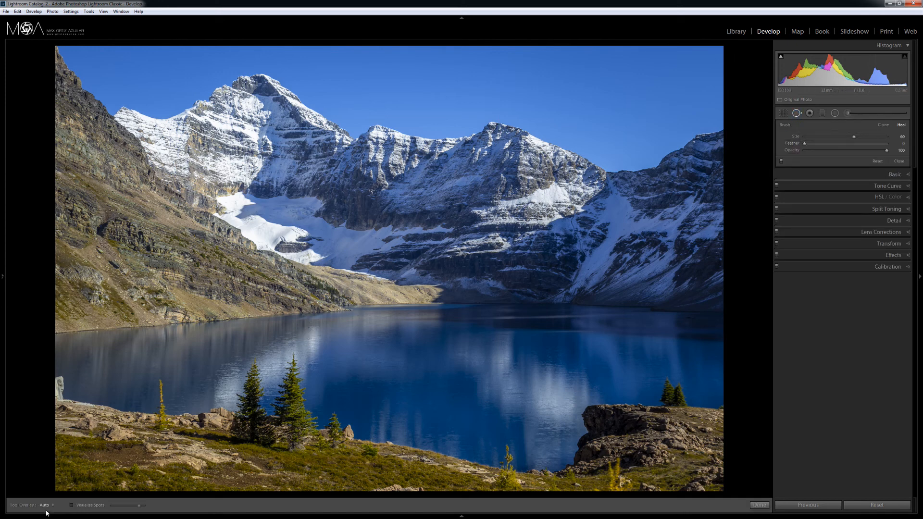
left_click(72, 506)
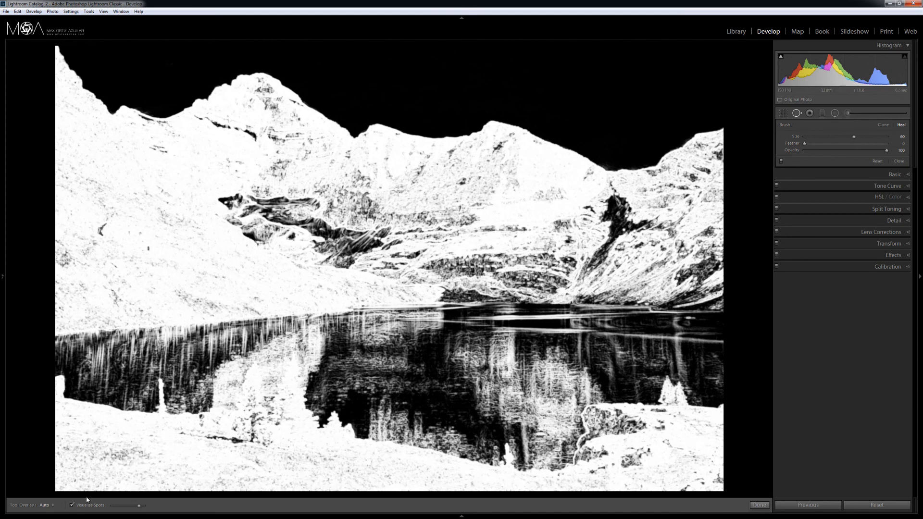
left_click(72, 506)
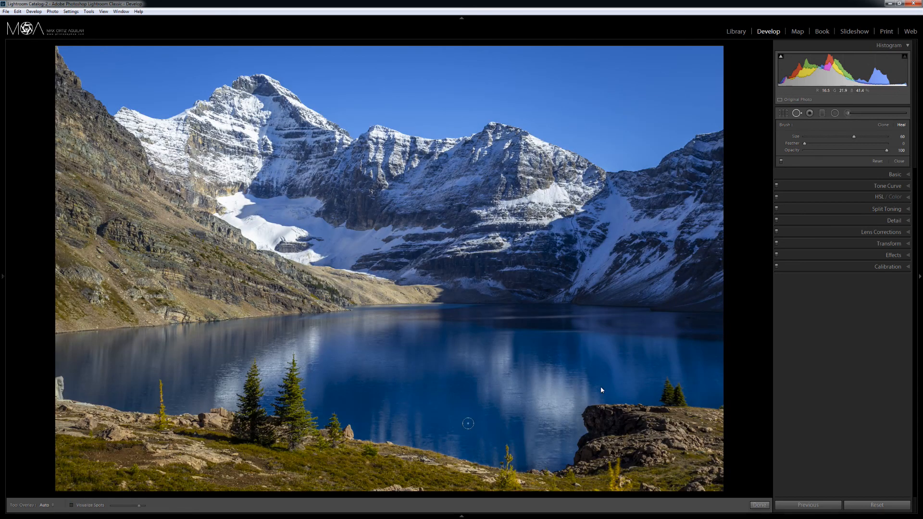
Step: Hide the adjustment controls and view the edited photo on a fully black background in Lights Out mode
left_click(919, 277)
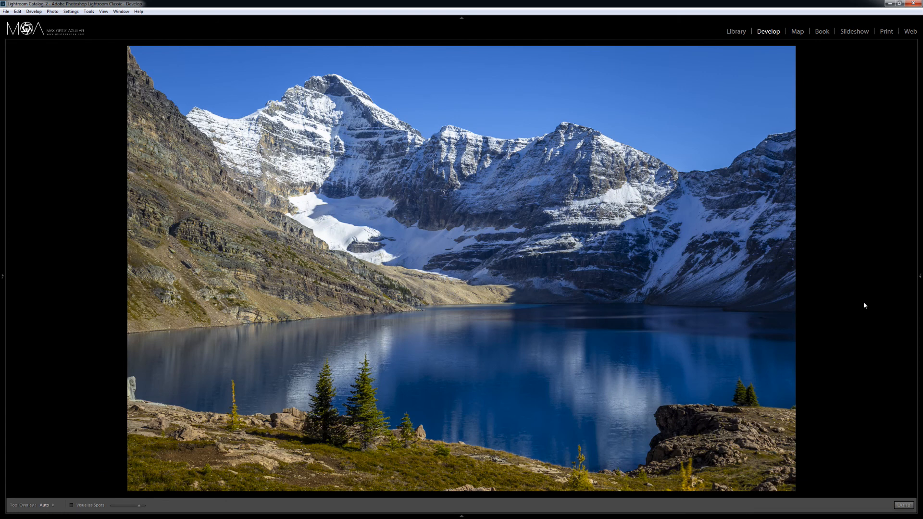
key("l")
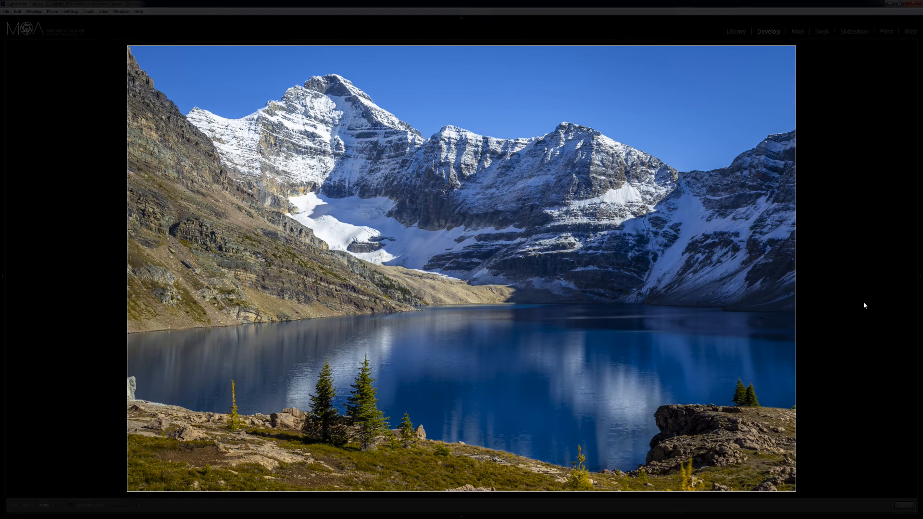
key("l")
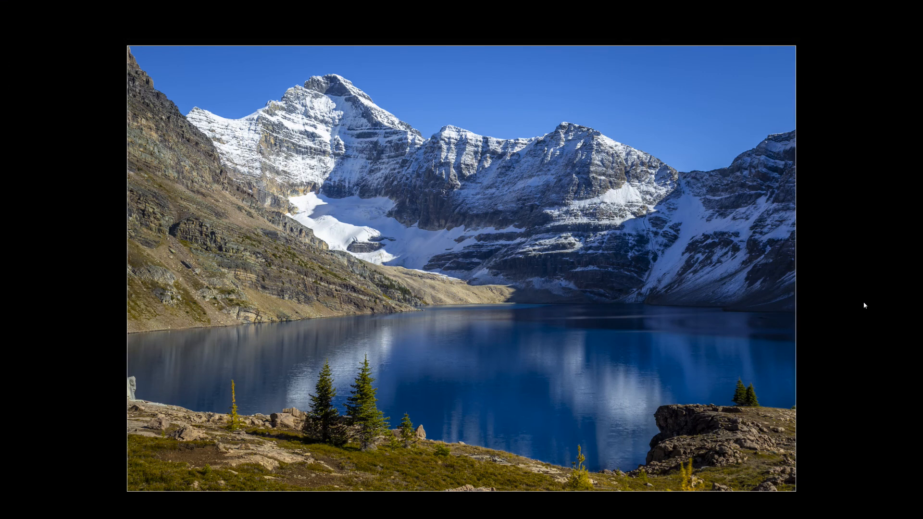